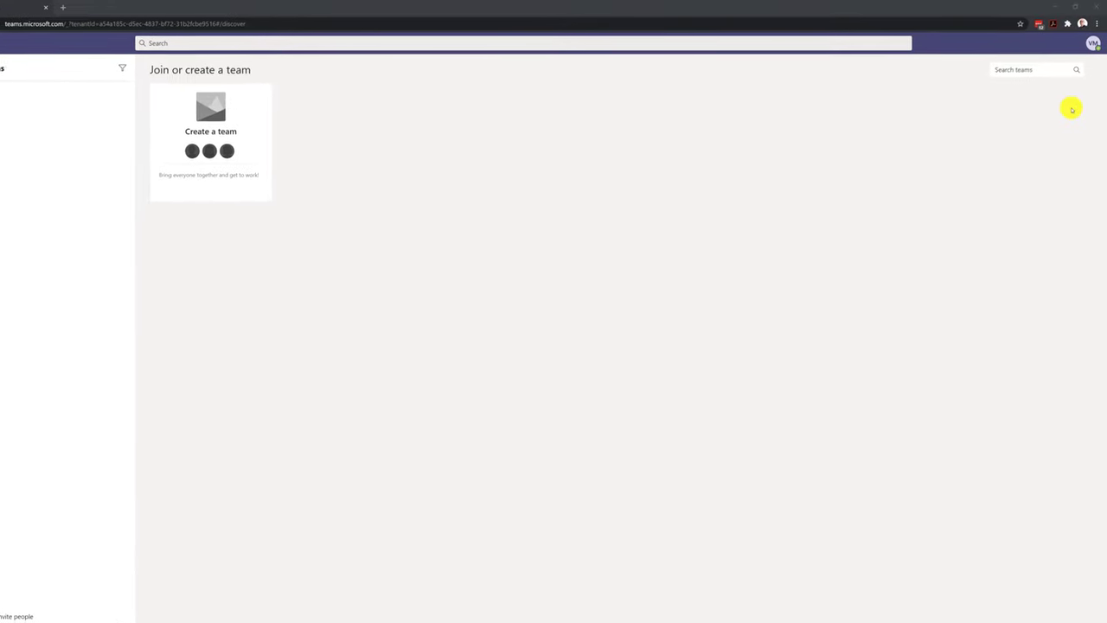
- Show the profile menu with availability status, settings and sign-out options
click(1088, 59)
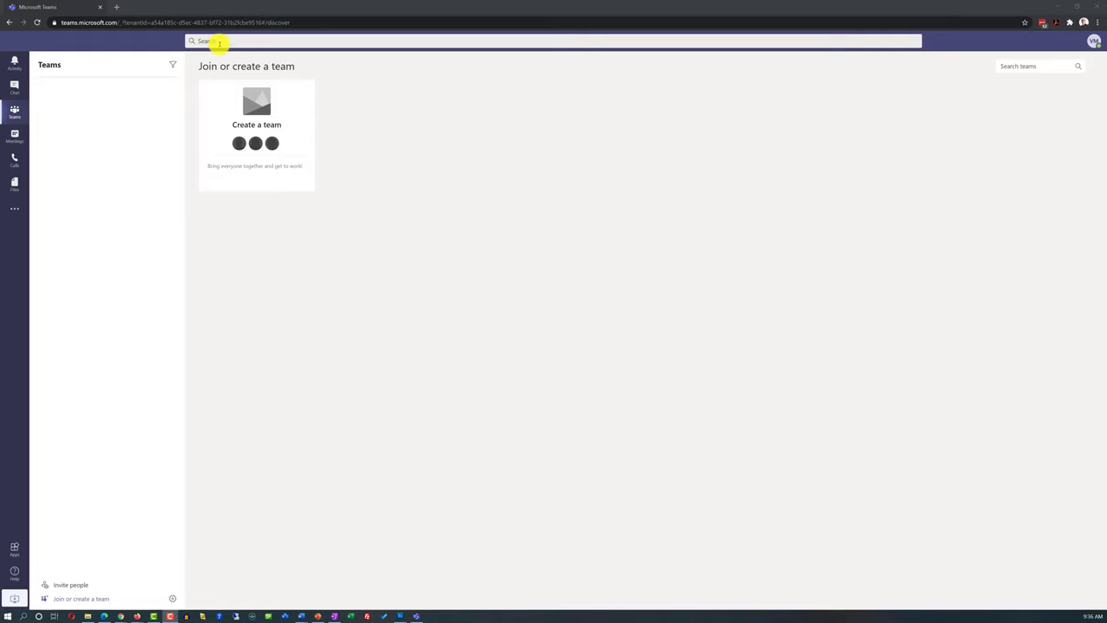
- Activate the Search bar at the top of the Teams window
click(219, 44)
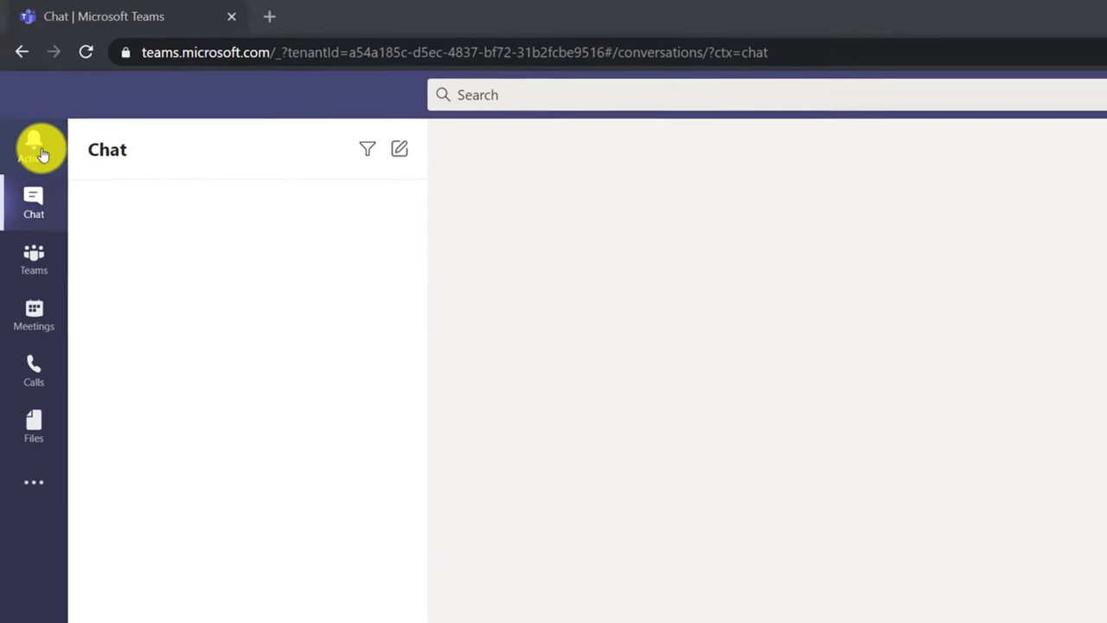
- Visit Activity, Chat, Teams, Meetings, Calls and Files, ending on Join or create a team
click(41, 153)
click(35, 205)
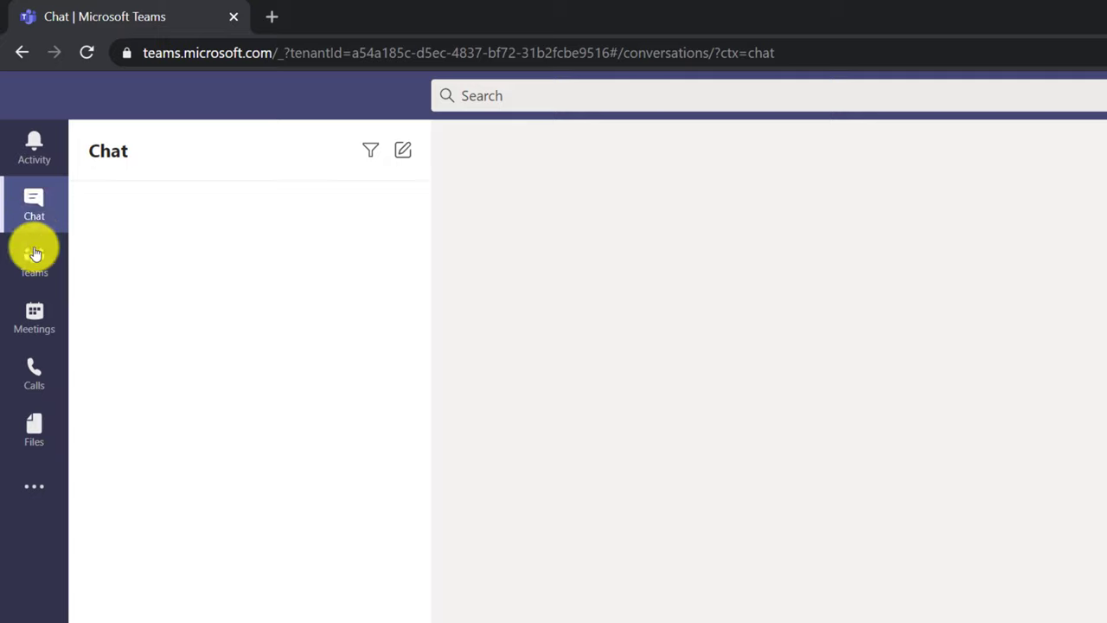
click(32, 257)
click(26, 326)
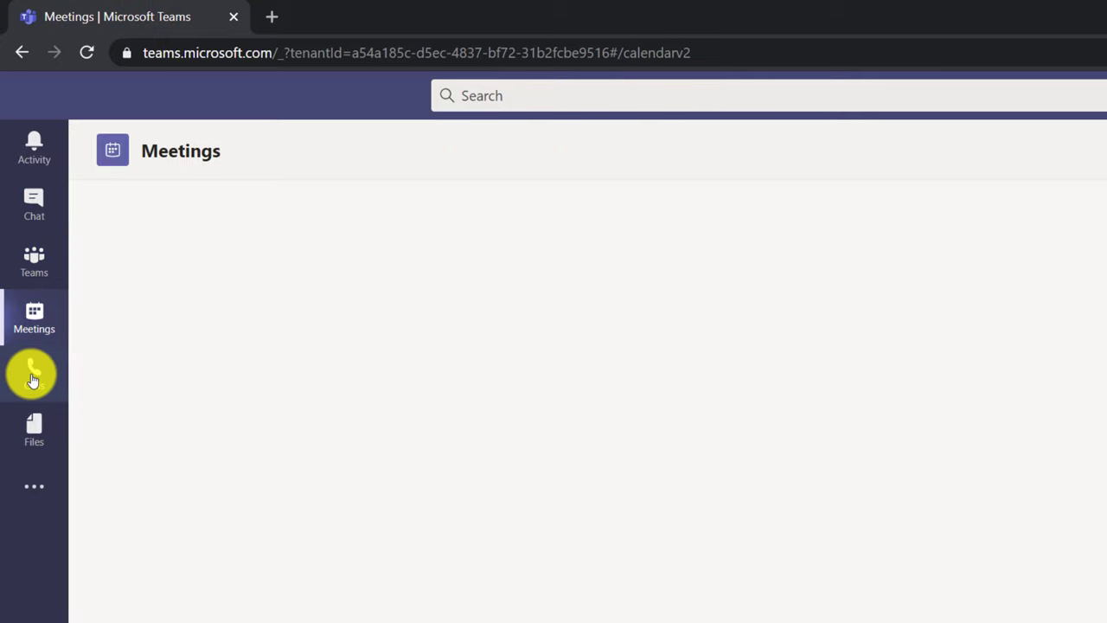
click(29, 372)
click(30, 423)
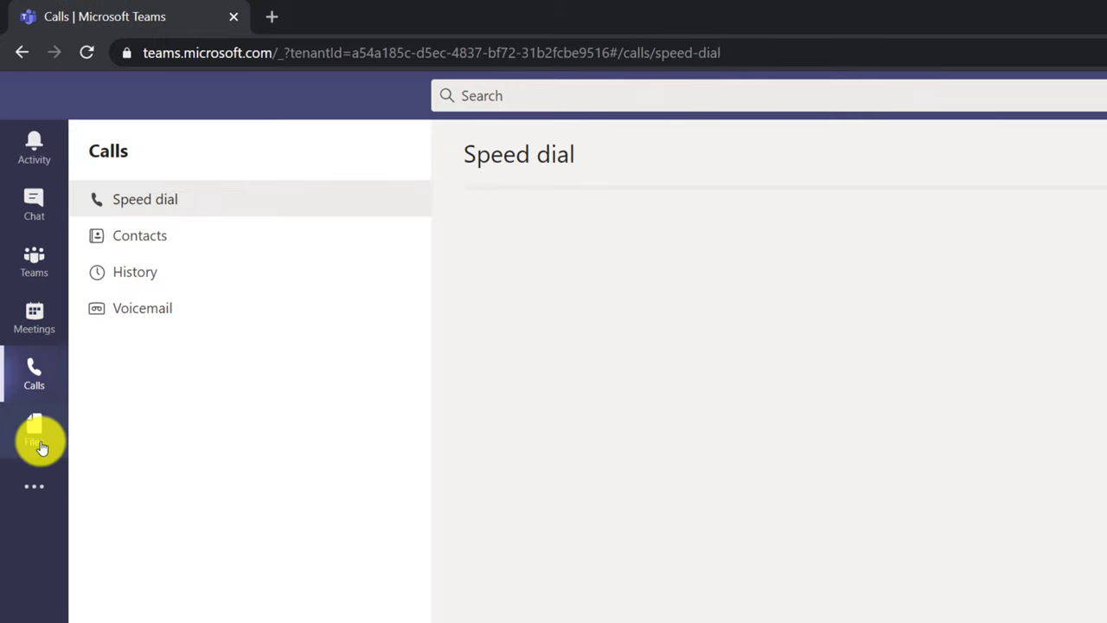
click(35, 436)
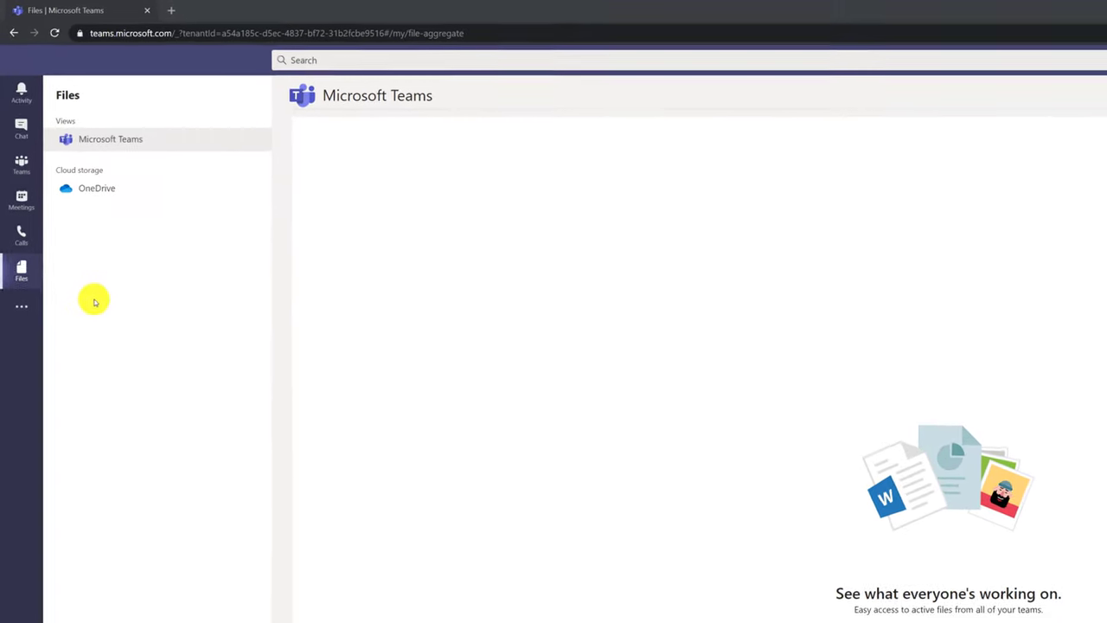
click(24, 180)
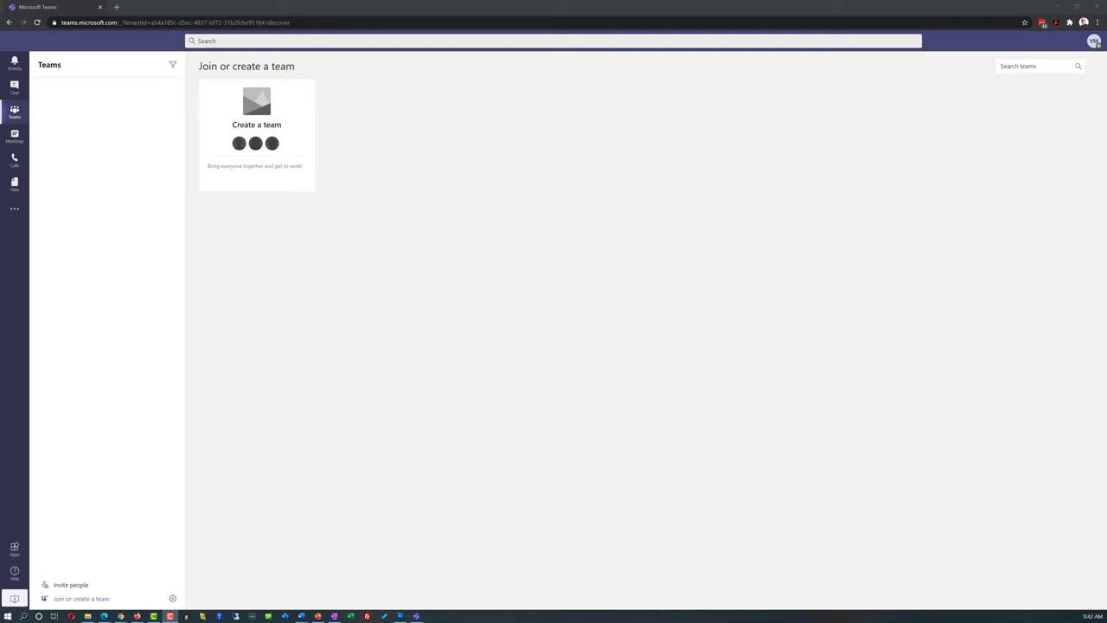
- Browse the Apps store, then download the Teams_windows_x64.exe desktop installer
click(14, 548)
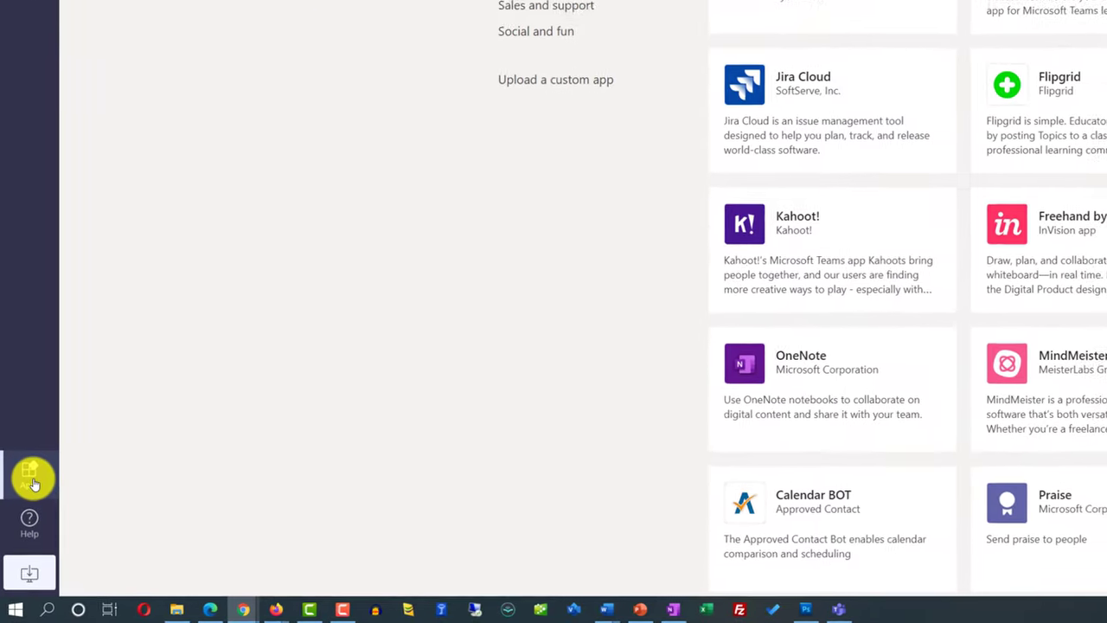
click(30, 572)
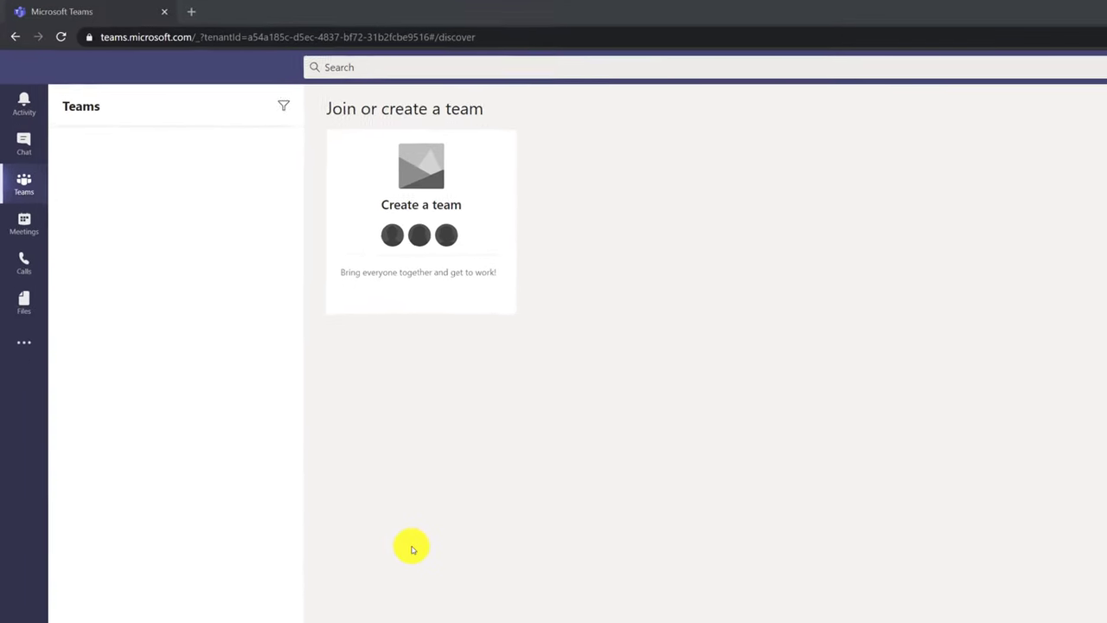
mouse_move(250, 145)
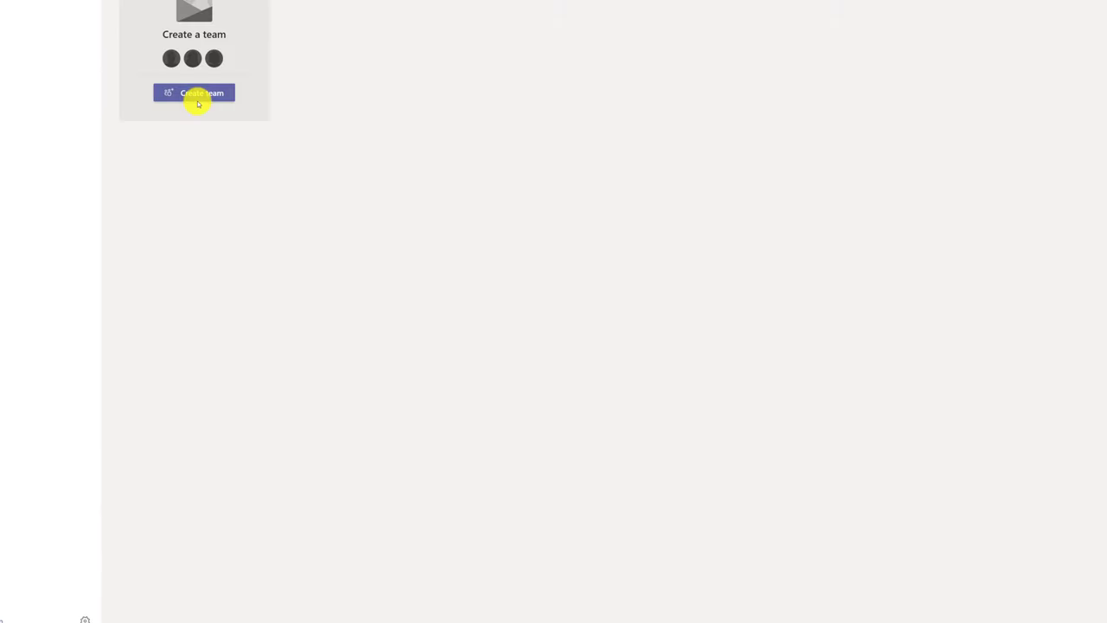
- Start a new public team built from scratch
click(198, 101)
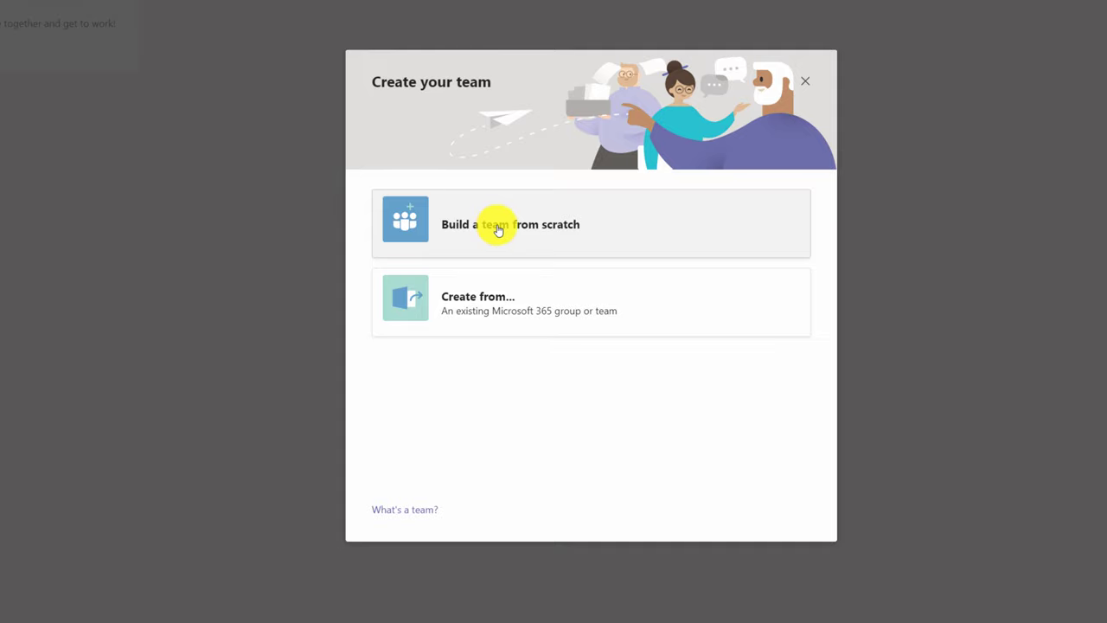
click(499, 230)
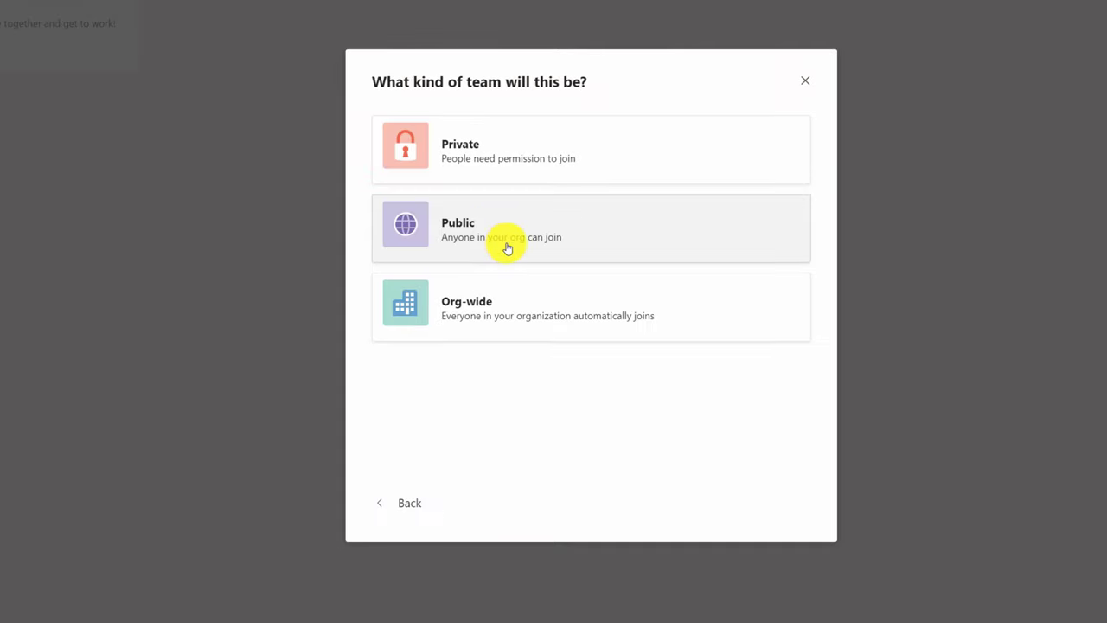
click(487, 237)
- Enter 'YouTube Marketing Video Creation for our Flagman product' as team name and description
click(394, 159)
text(YouTube Marketing Video Creation for our Flagman product)
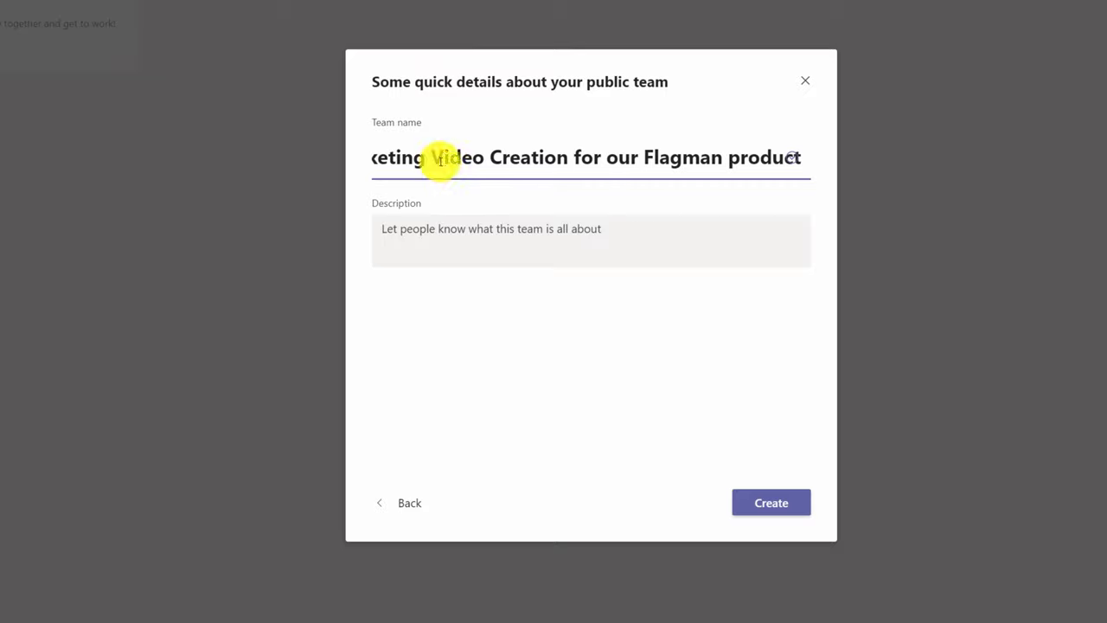
drag(444, 168, 368, 169)
drag(635, 157, 848, 173)
click(524, 218)
text(YouTube Marketing Video Creation for our Flagman product)
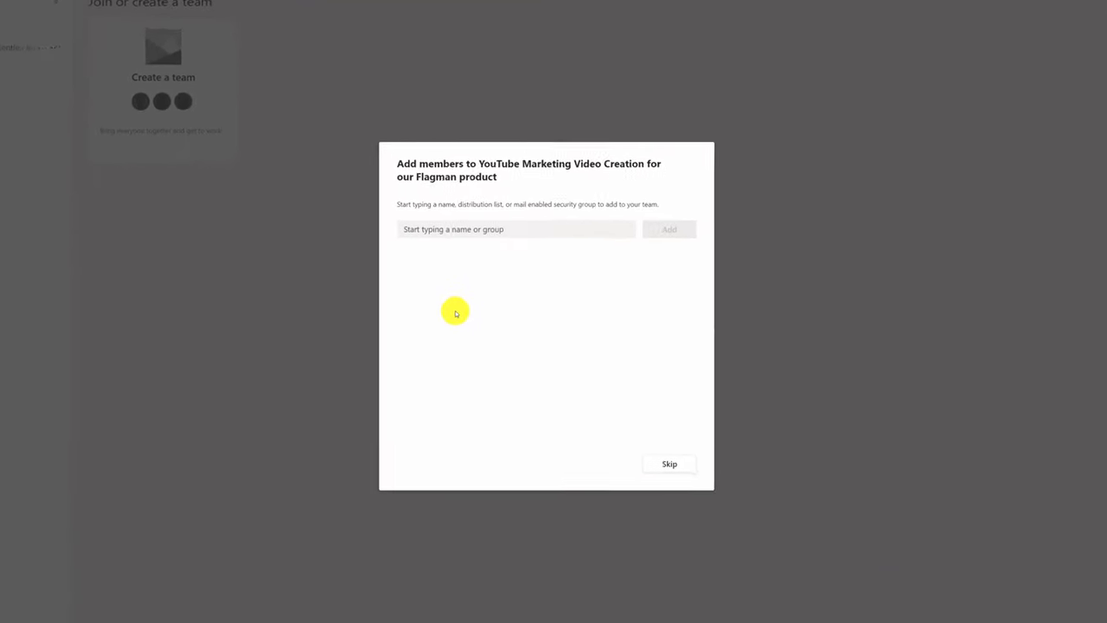
- Add the guest by their Outlook e-mail address to the team with the Member role
click(430, 236)
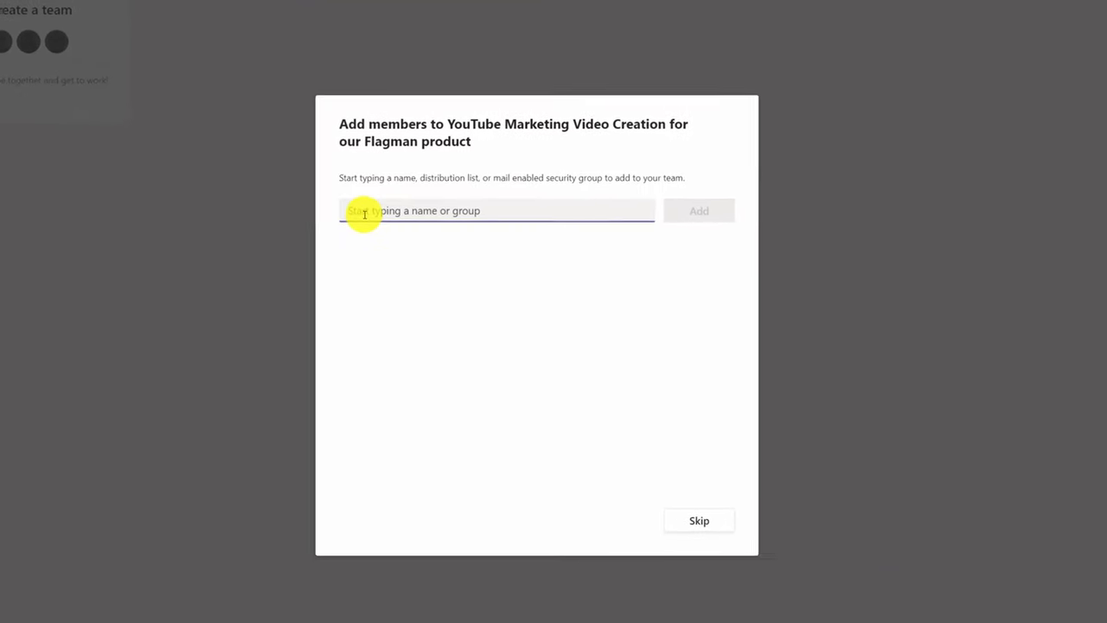
key(ctrl+v)
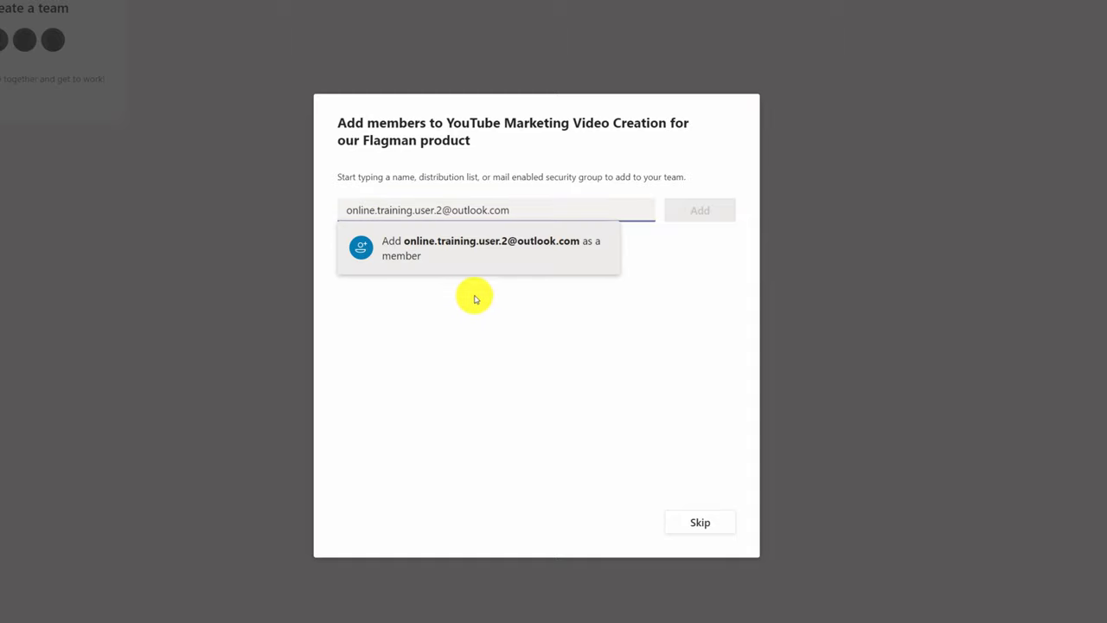
key(Return)
click(702, 211)
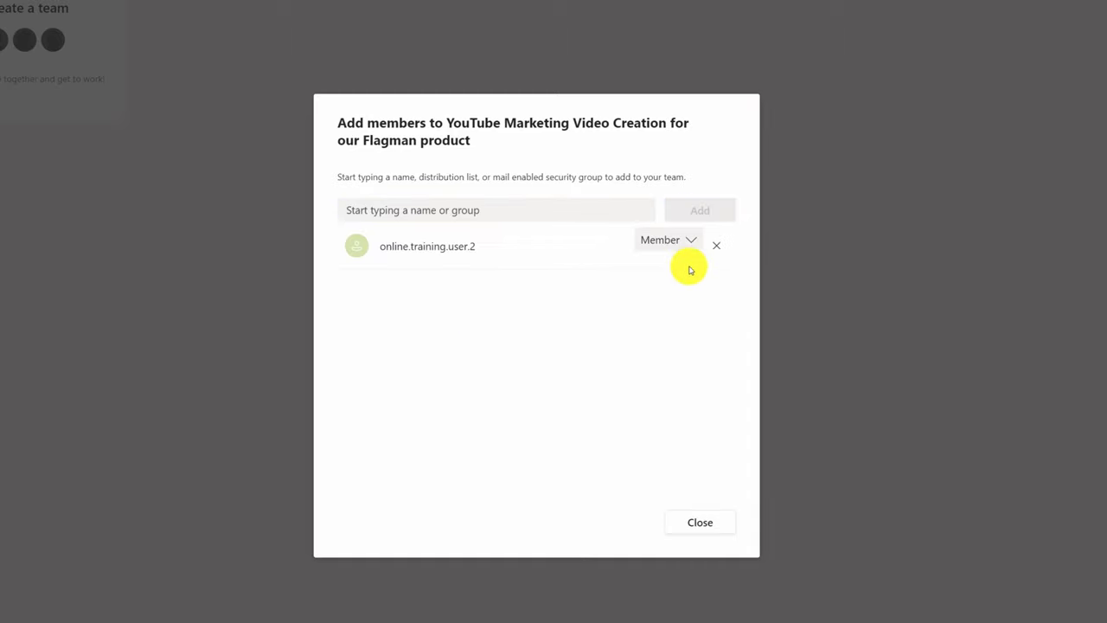
click(693, 242)
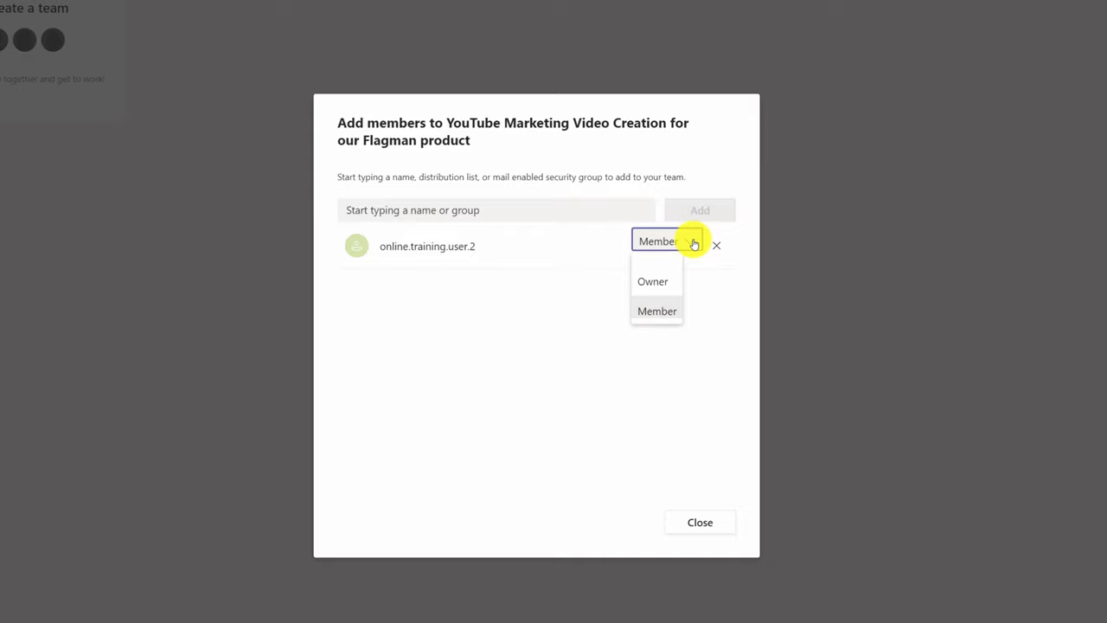
click(663, 309)
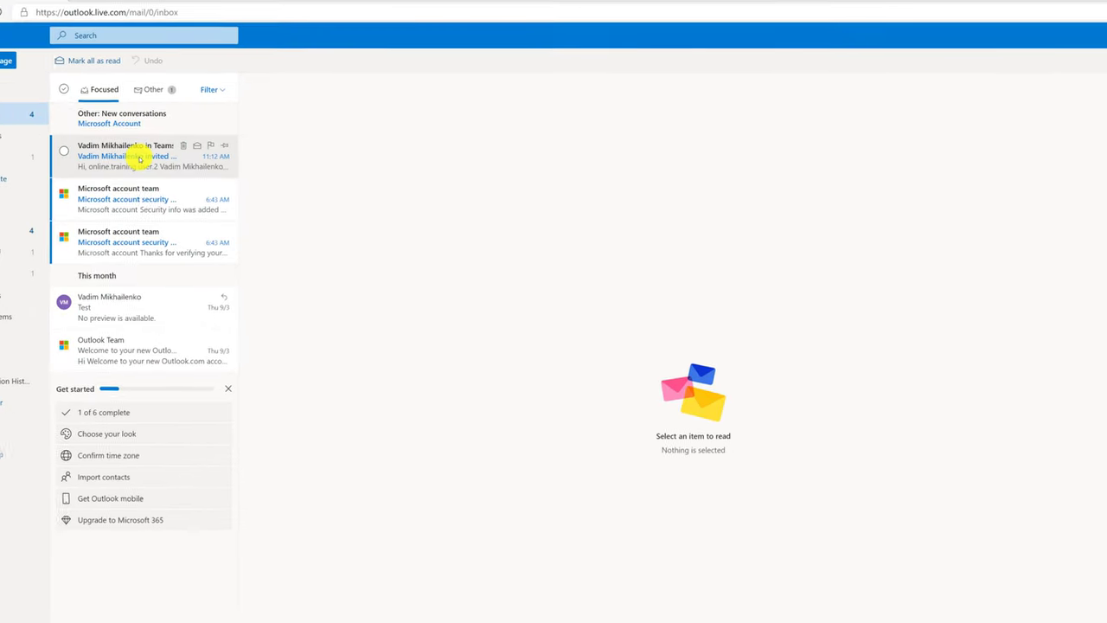
- Open the Teams invitation e-mail in Outlook.com and follow its Join Teams link
click(124, 168)
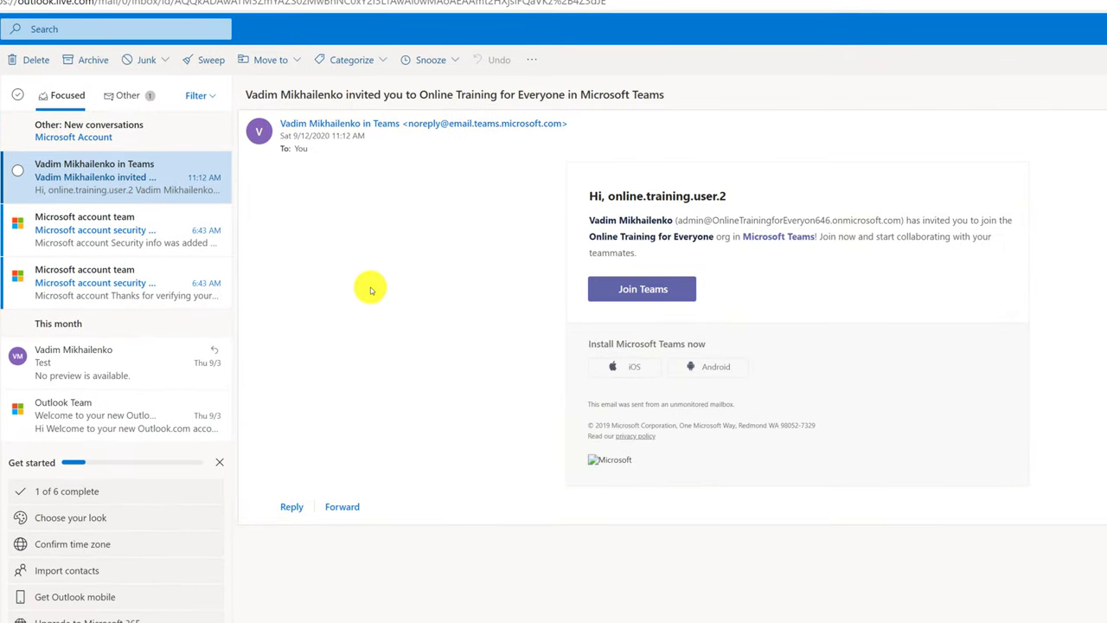
click(654, 292)
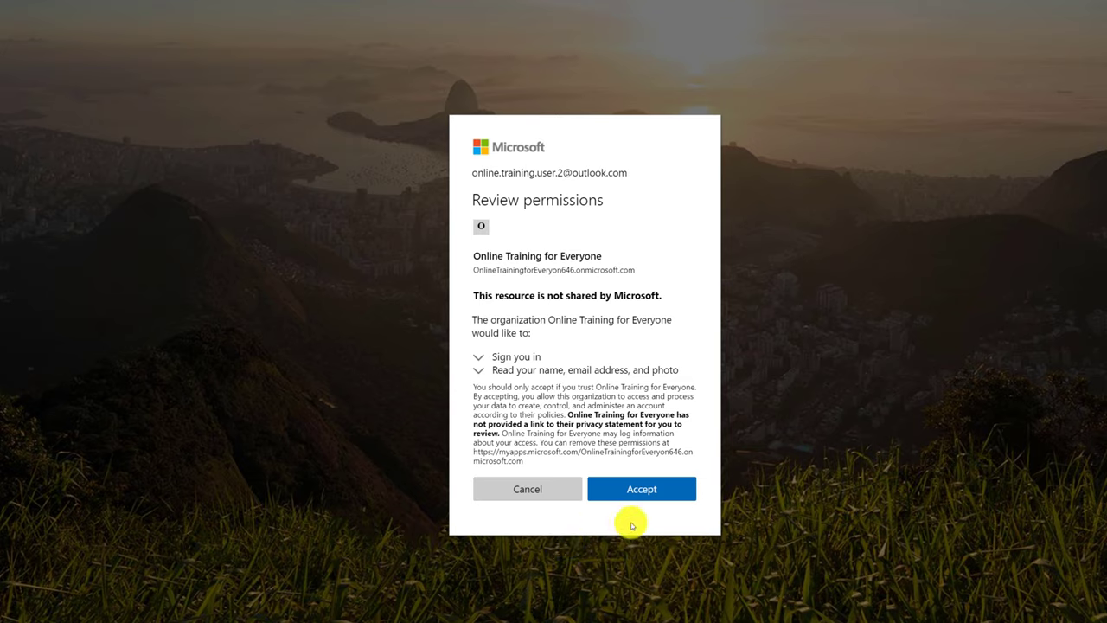
- Accept the Online Training for Everyone organization's permission request
click(637, 496)
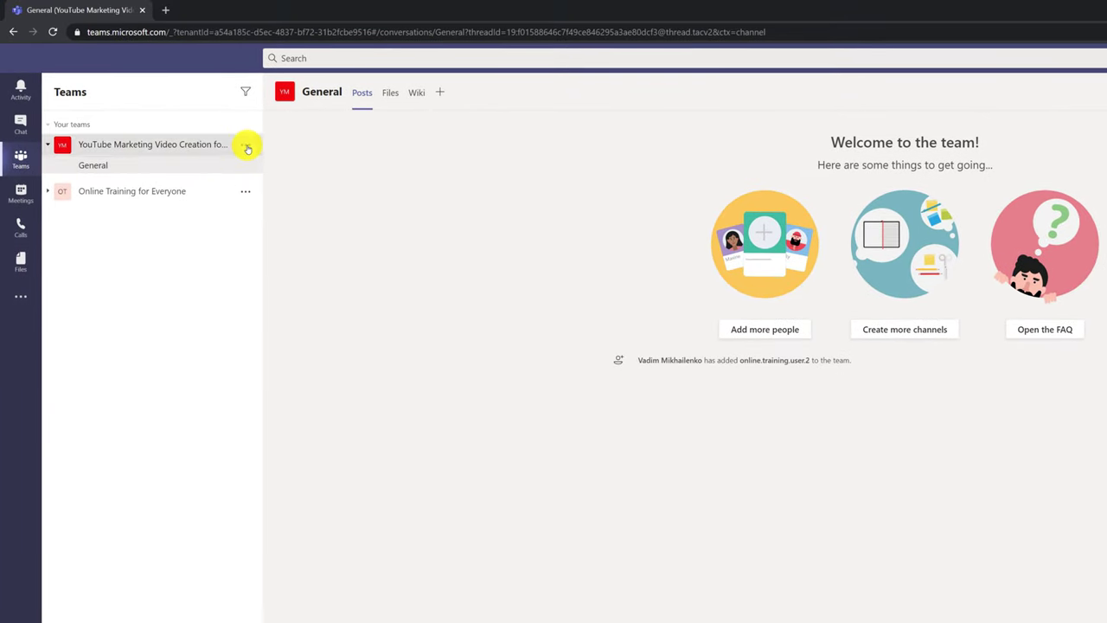
- Rename the YouTube Marketing team to 'Video for Flagman Product' through Edit team
click(246, 148)
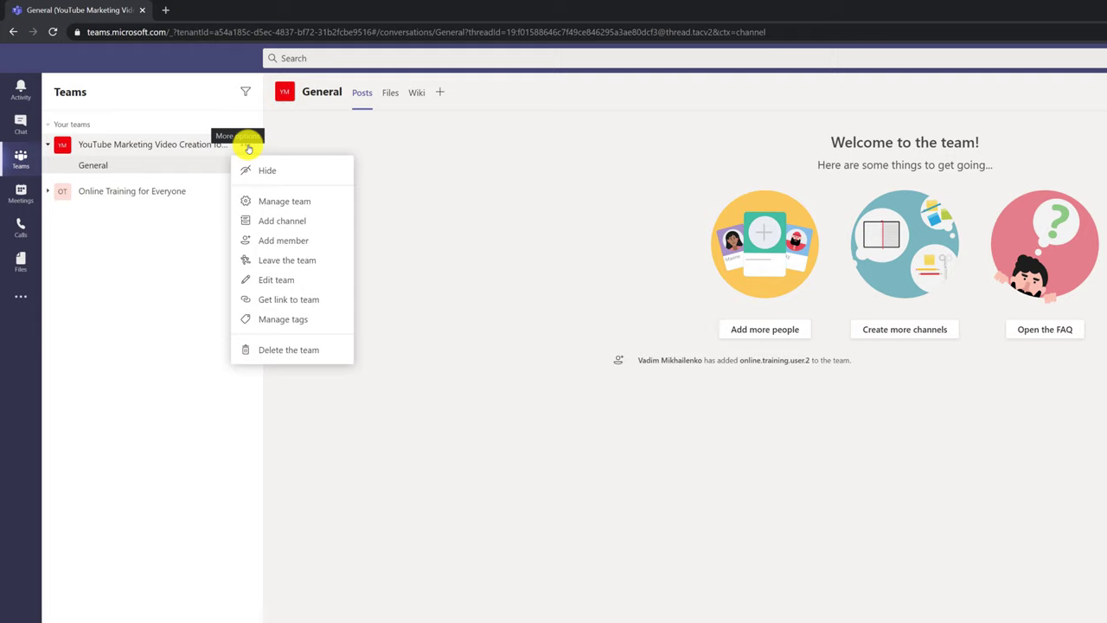
click(276, 280)
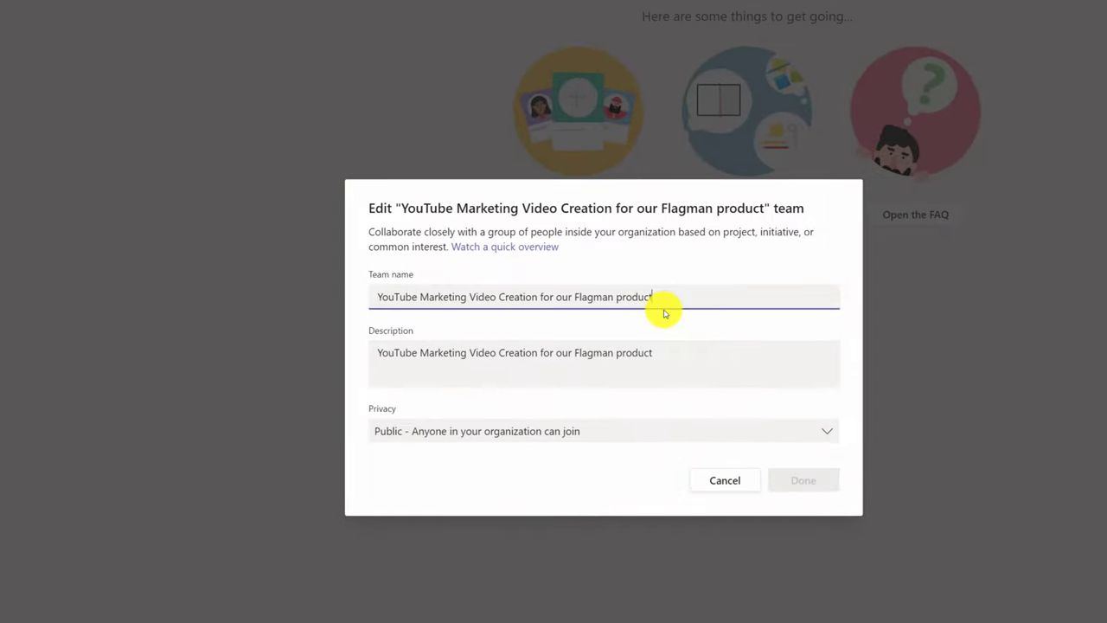
key(ctrl+a)
text(Video for Flagman Product)
key(Return)
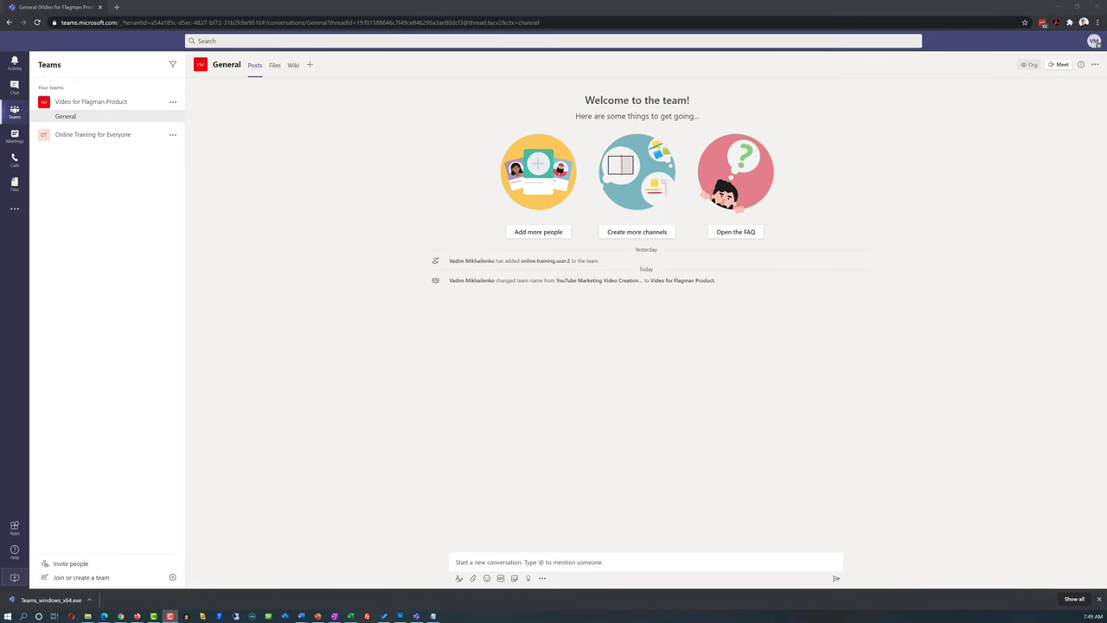
click(232, 136)
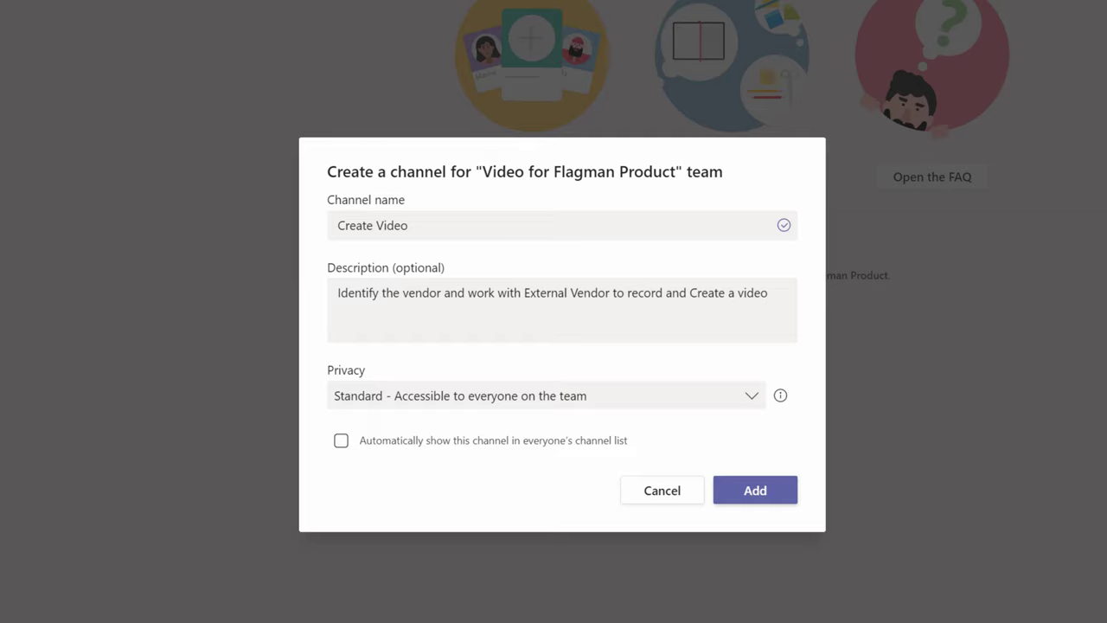
- Add the Create Video channel with Standard privacy to Video for Flagman Product
click(753, 398)
click(749, 398)
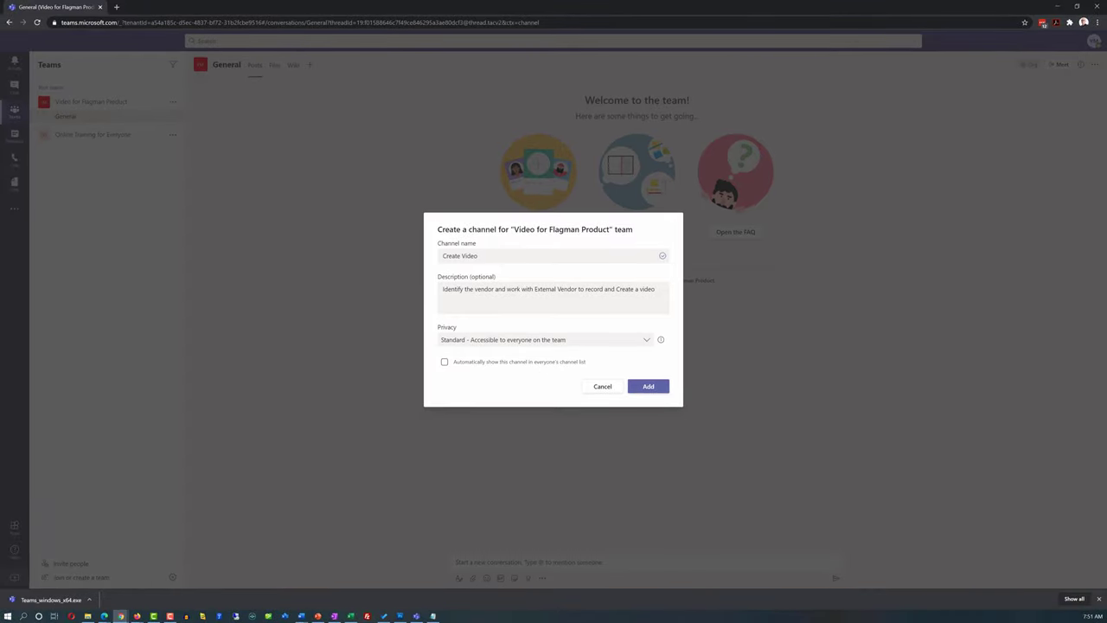
click(649, 386)
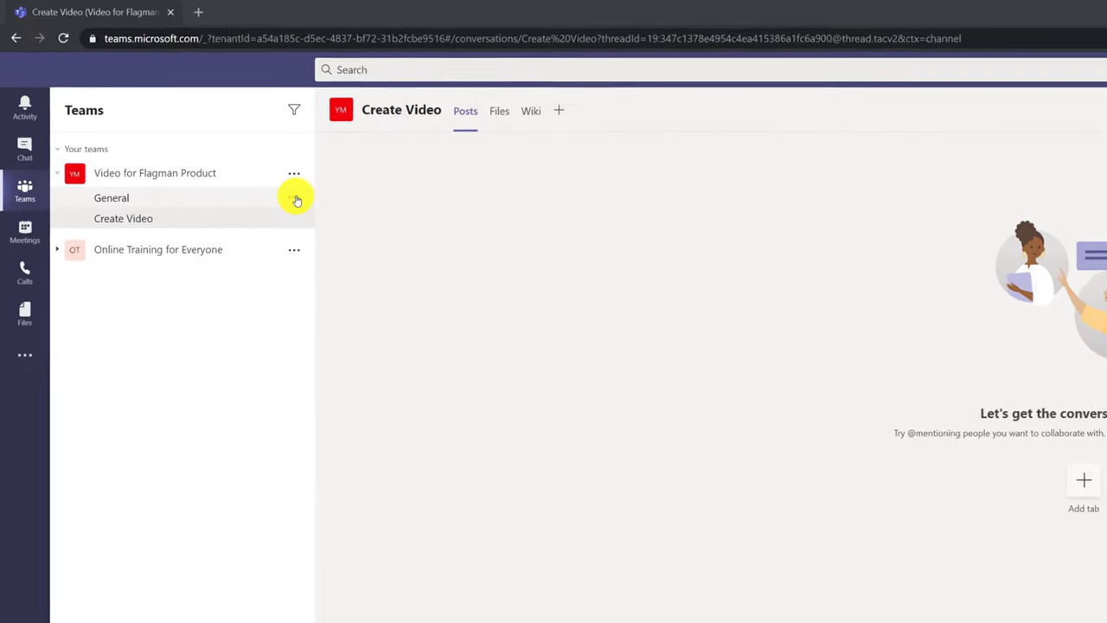
- Open and dismiss the General channel's options menu, leaving the General channel in view
click(246, 165)
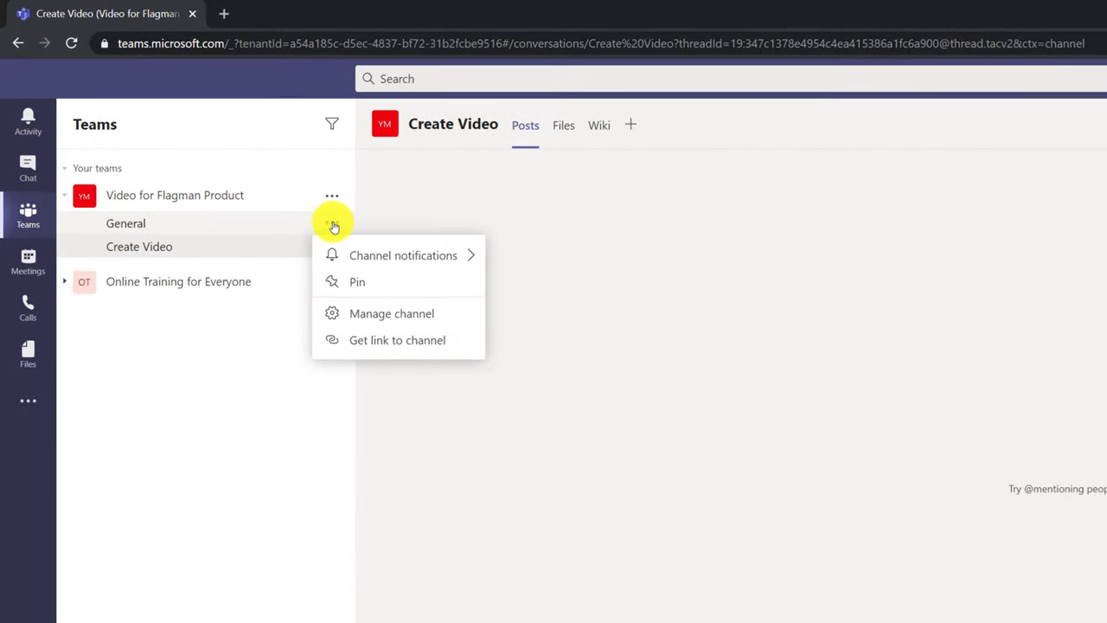
click(218, 254)
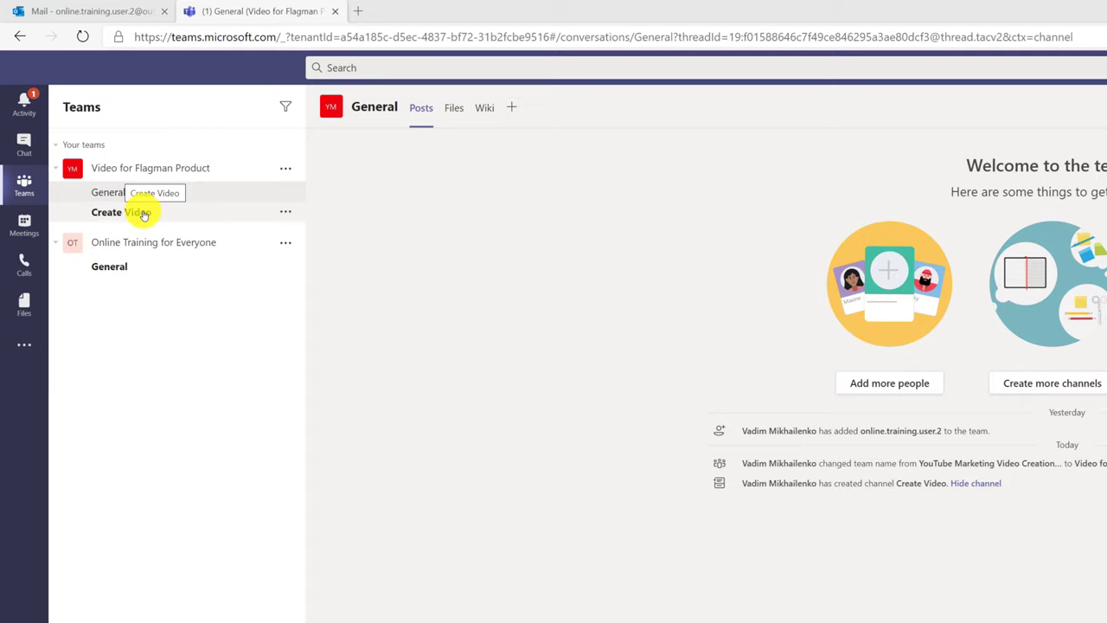
- Create the Market Video channel, set to show automatically in everyone's channel list
click(143, 215)
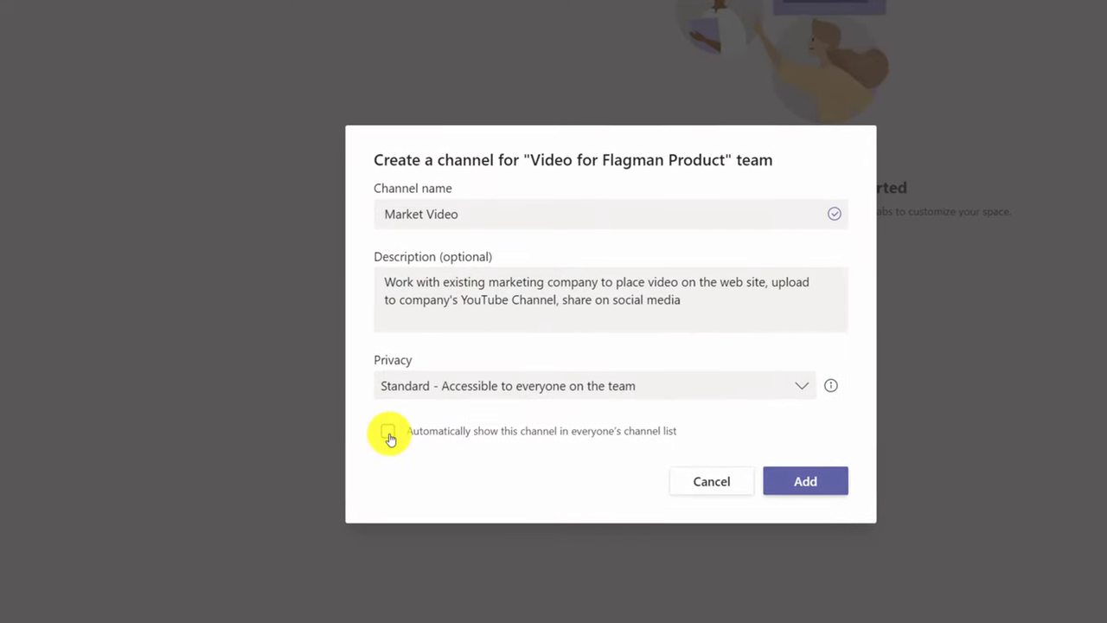
click(388, 441)
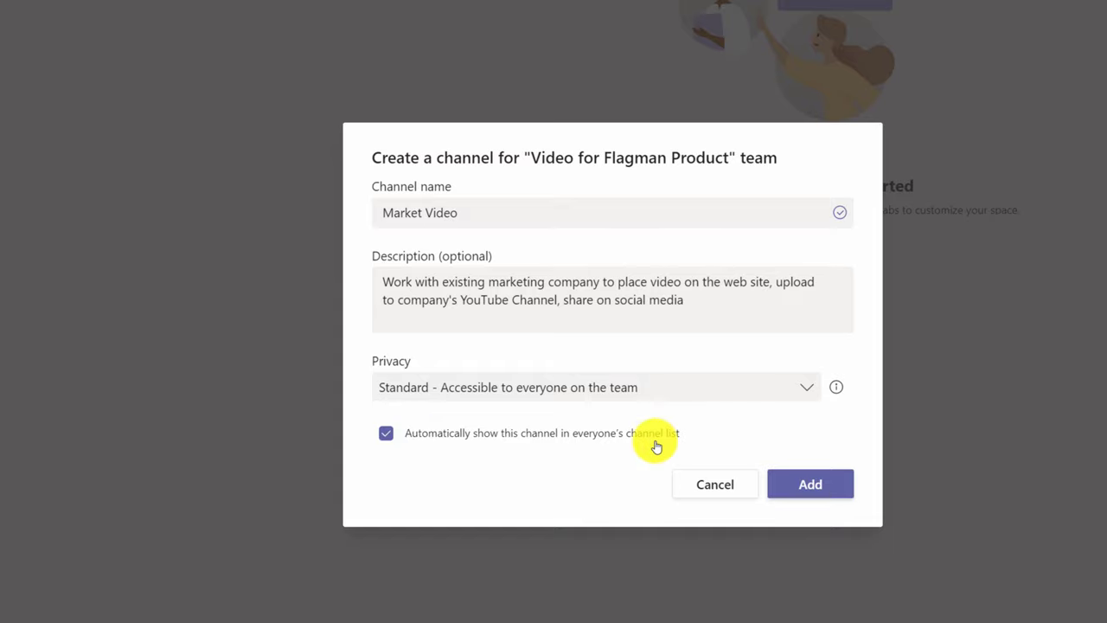
click(804, 479)
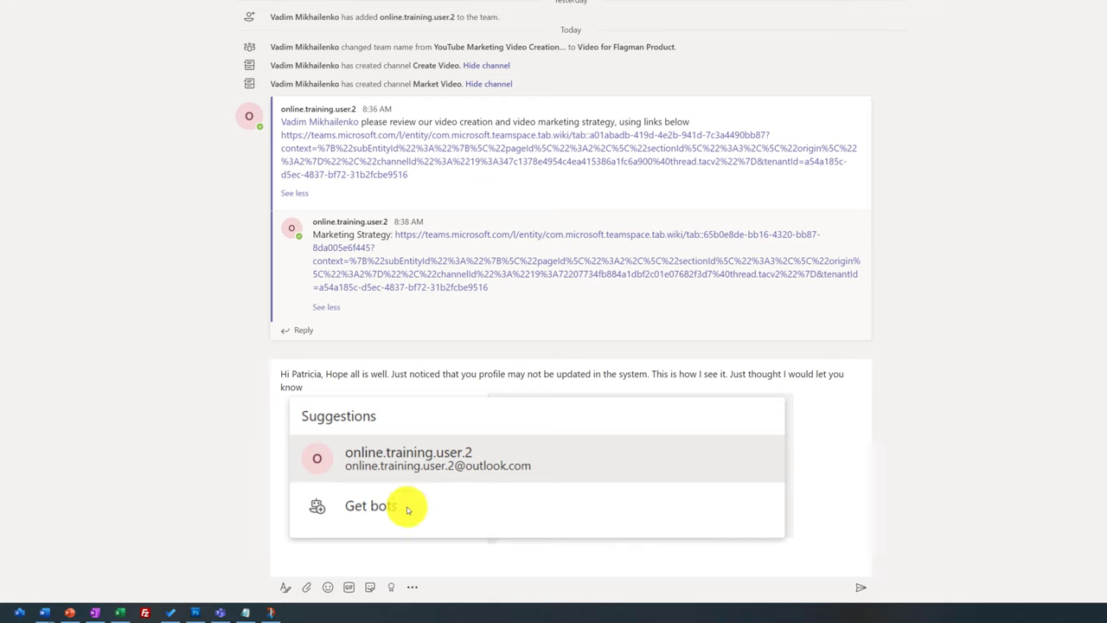
- Send the drafted profile message with its suggestions screenshot to General
click(334, 551)
key(Return)
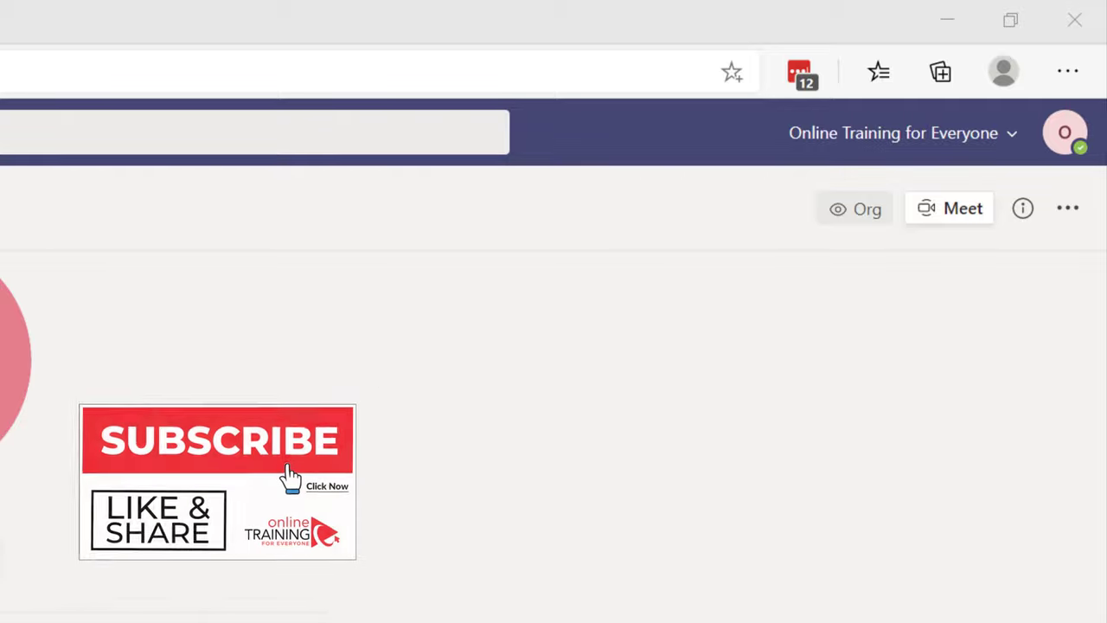
- Edit the guest's profile with a display name and uploaded picture, then save it
click(1064, 136)
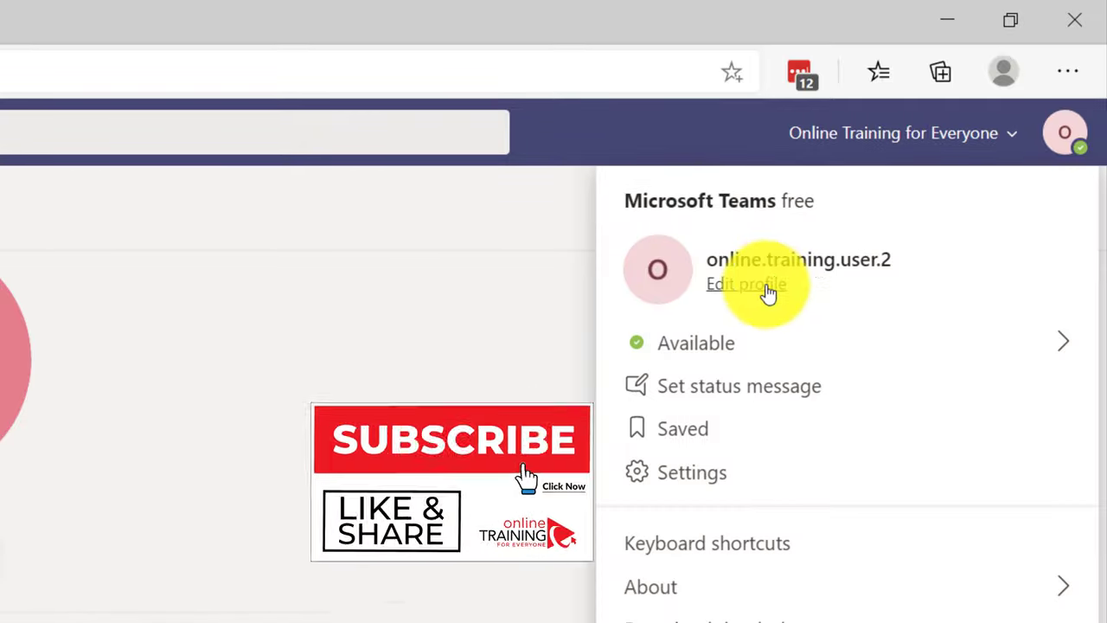
click(766, 287)
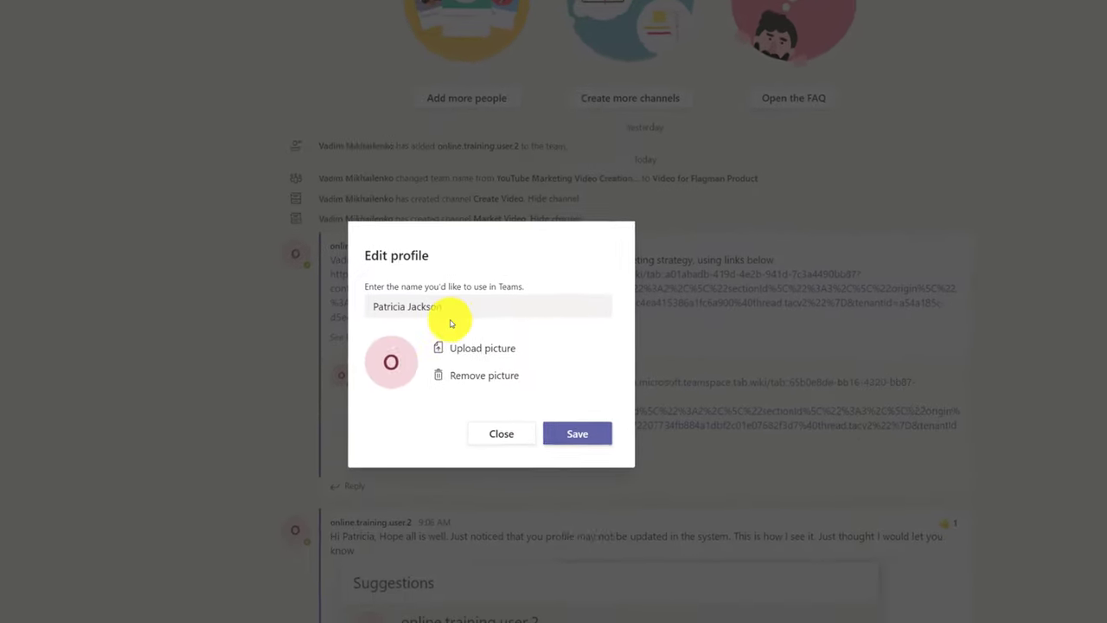
click(532, 307)
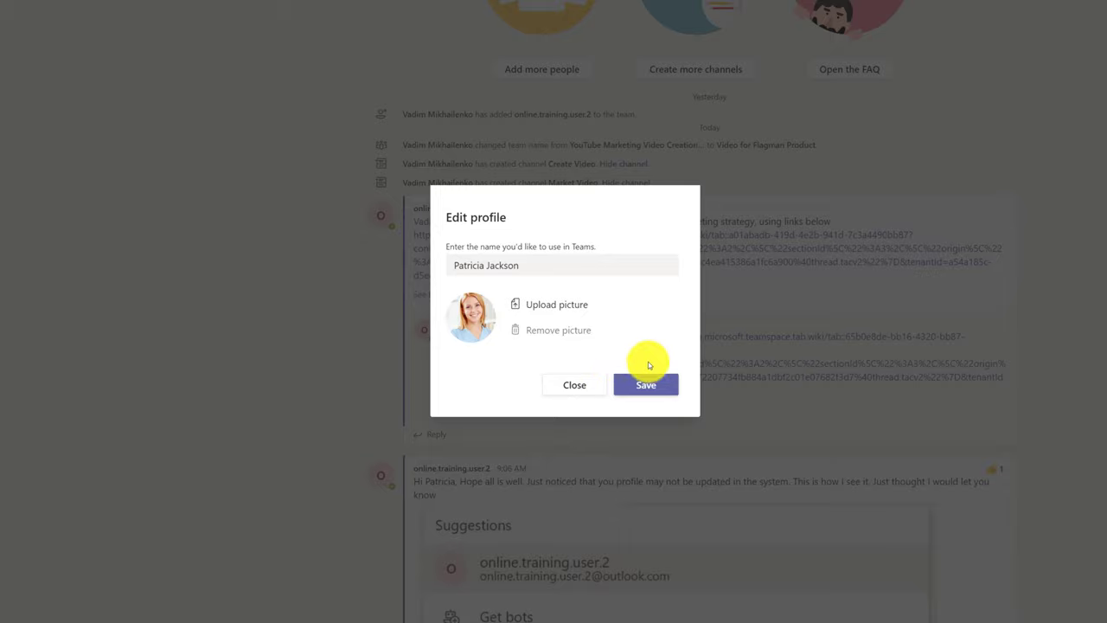
click(656, 391)
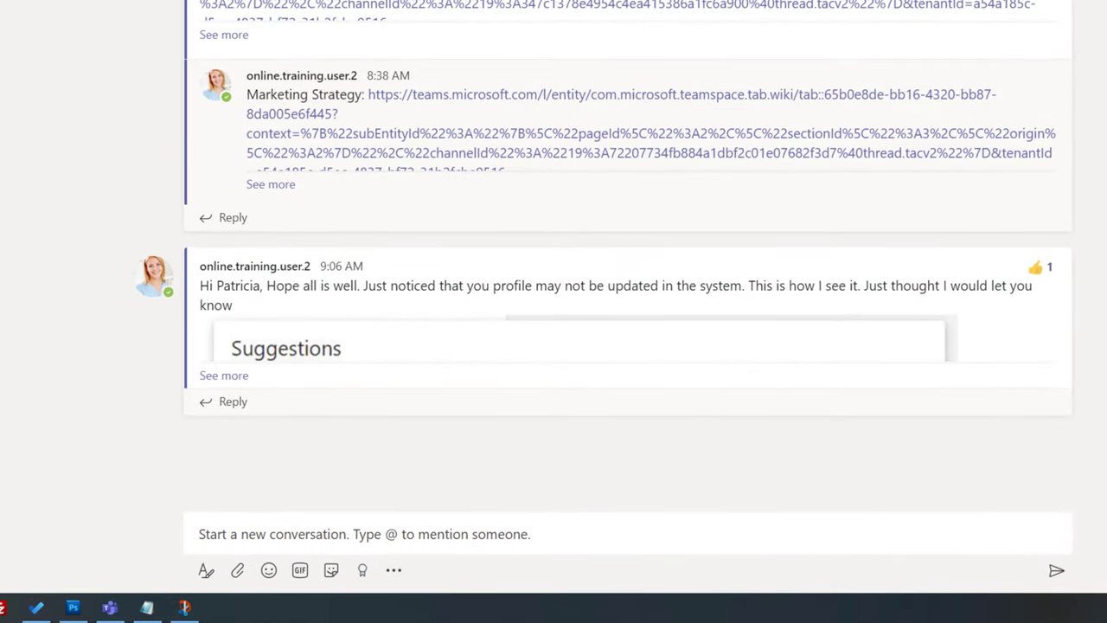
click(203, 406)
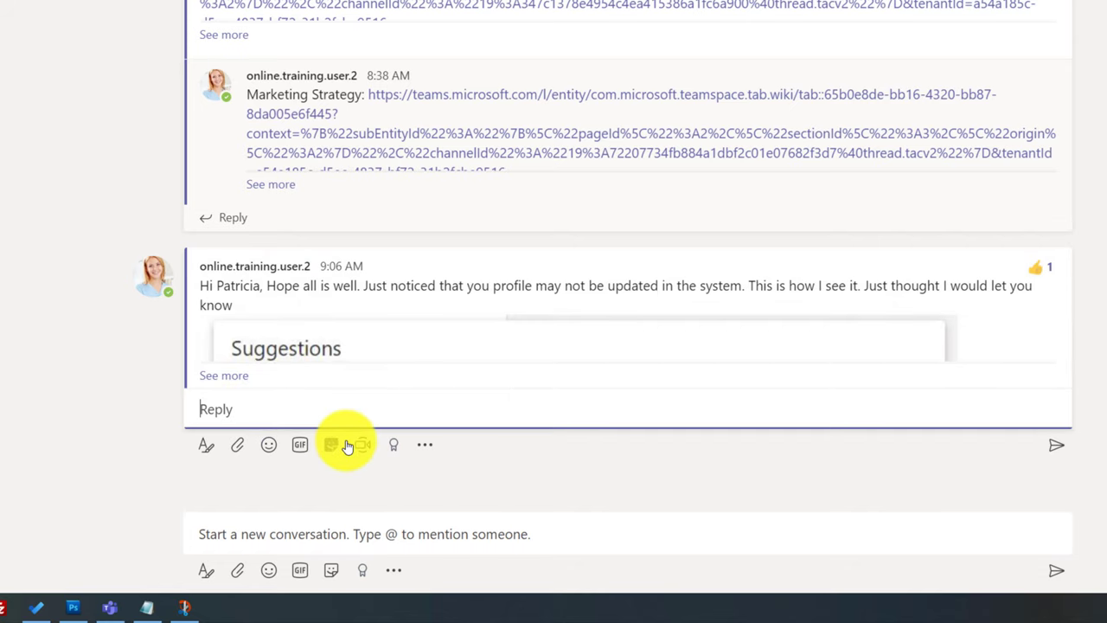
text(@va)
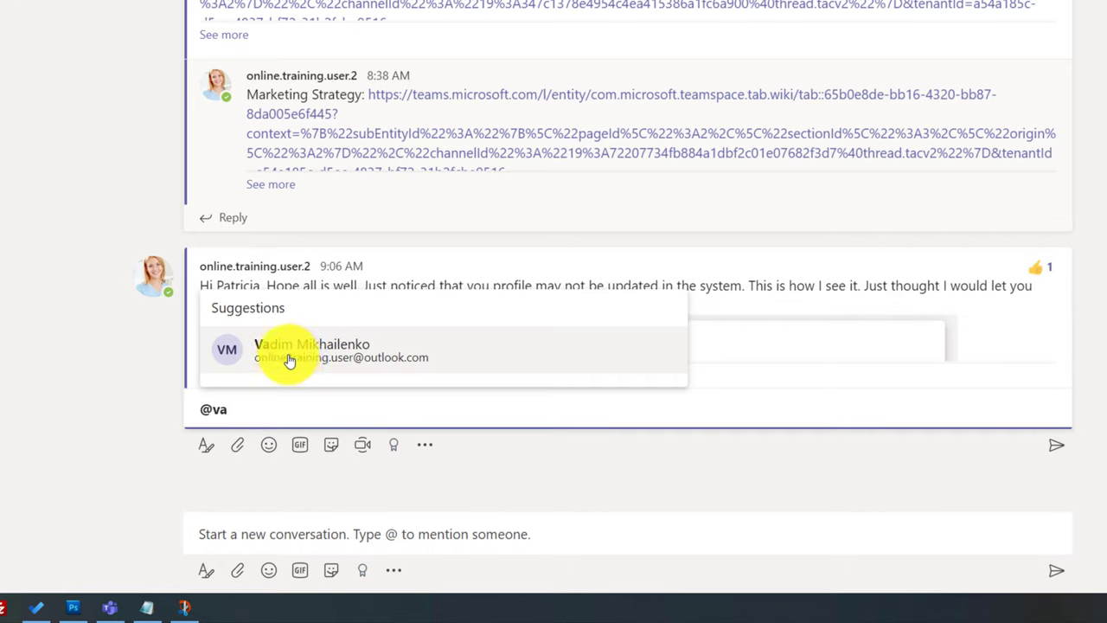
key(Return)
text(. Thank you for letting me know. Make sure you update your profile as well, so you not lagging behind a a team member)
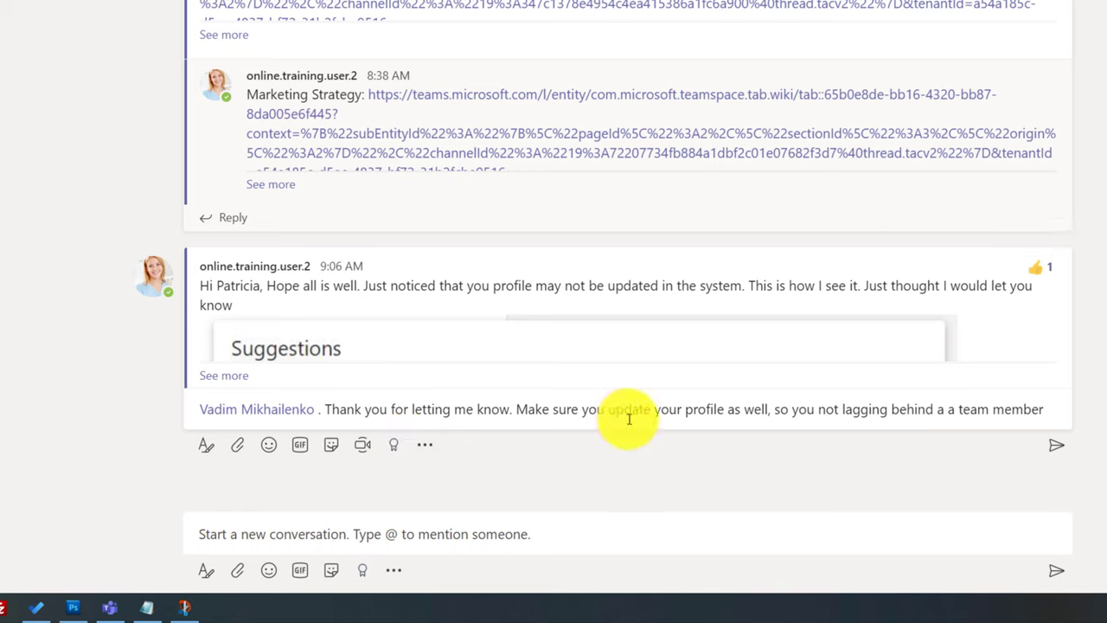
click(1046, 409)
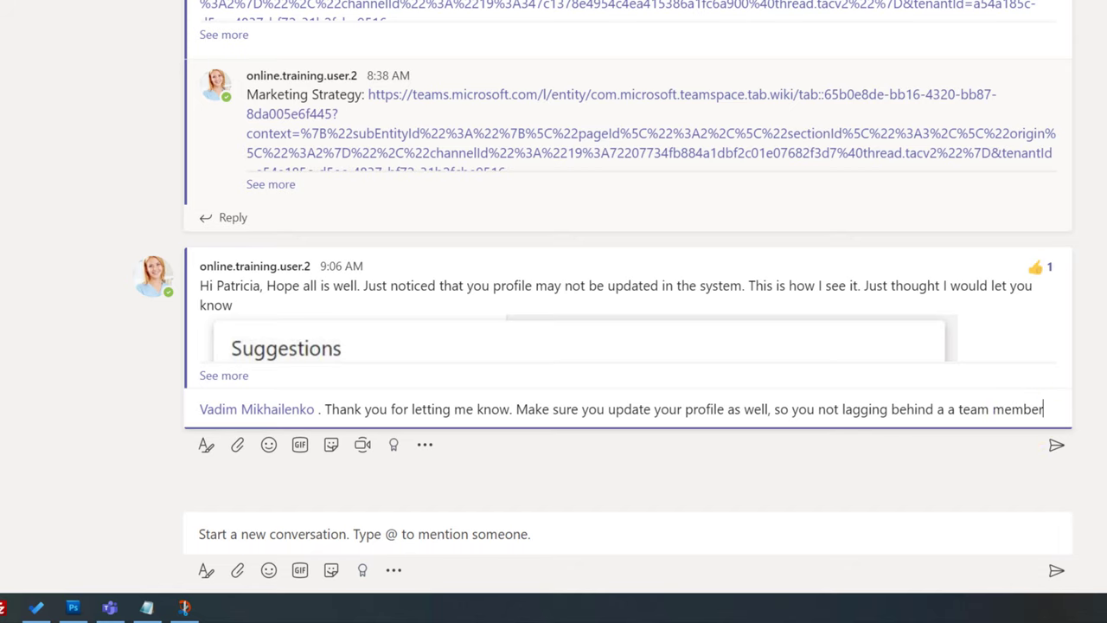